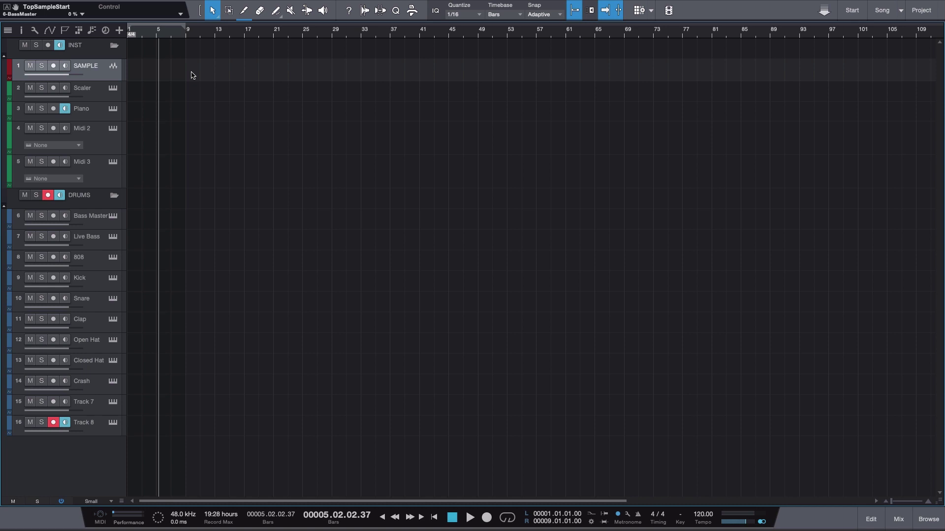
View the Scaler instrument and the Piano track's Nexus instrument, and reposition the Nexus window over the arrangement.
{"action": "left_click", "coordinate": [112, 88]}
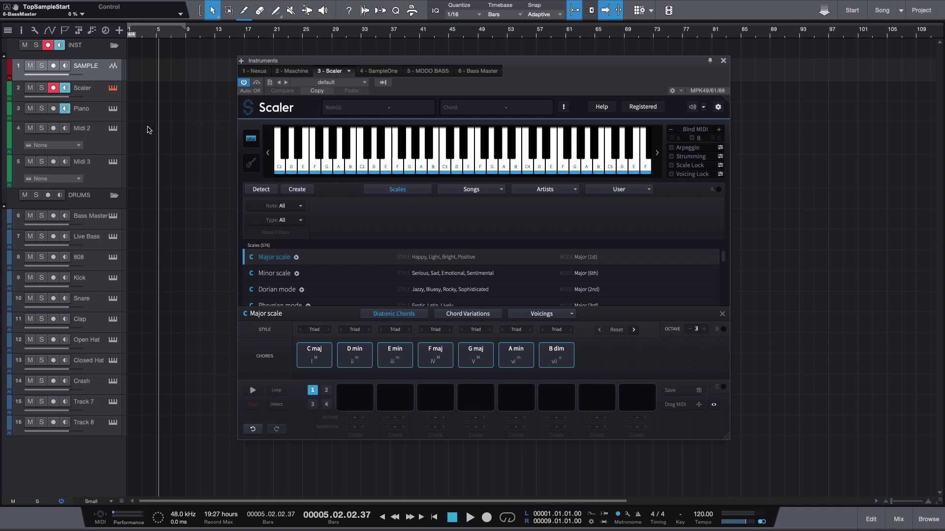
{"action": "left_click", "coordinate": [96, 118]}
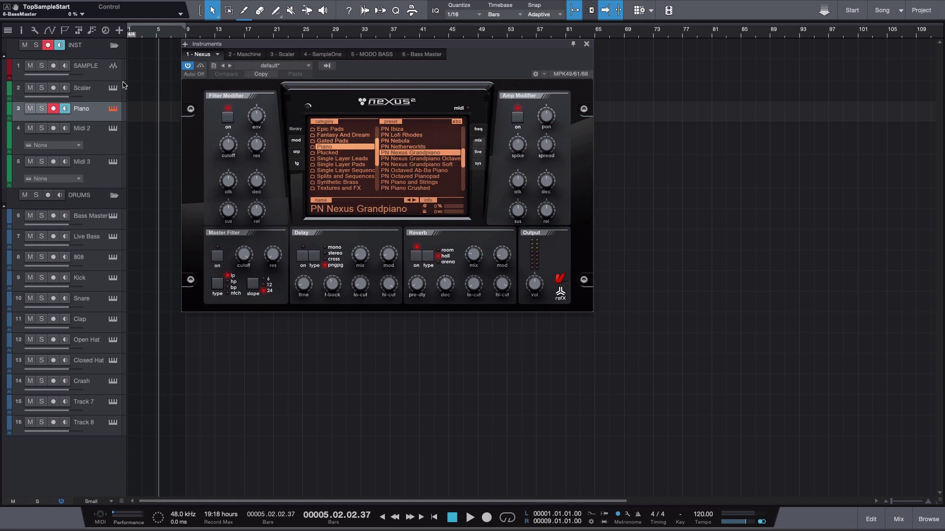
{"action": "left_click_drag", "start_coordinate": [467, 50], "coordinate": [551, 82]}
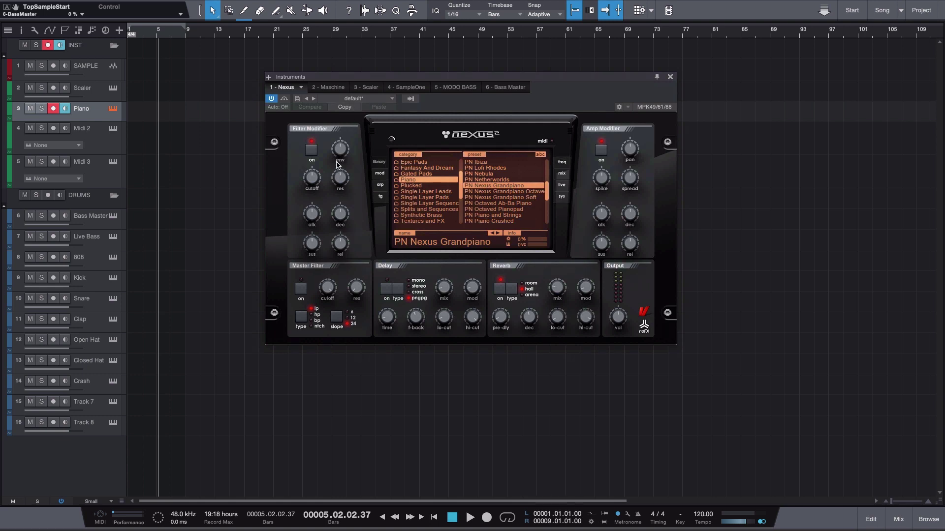
Return to the Scaler track, turn on monitoring for the Piano track, and toggle Scaler's internal sound mute twice.
{"action": "left_click", "coordinate": [101, 92]}
{"action": "left_click", "coordinate": [65, 108]}
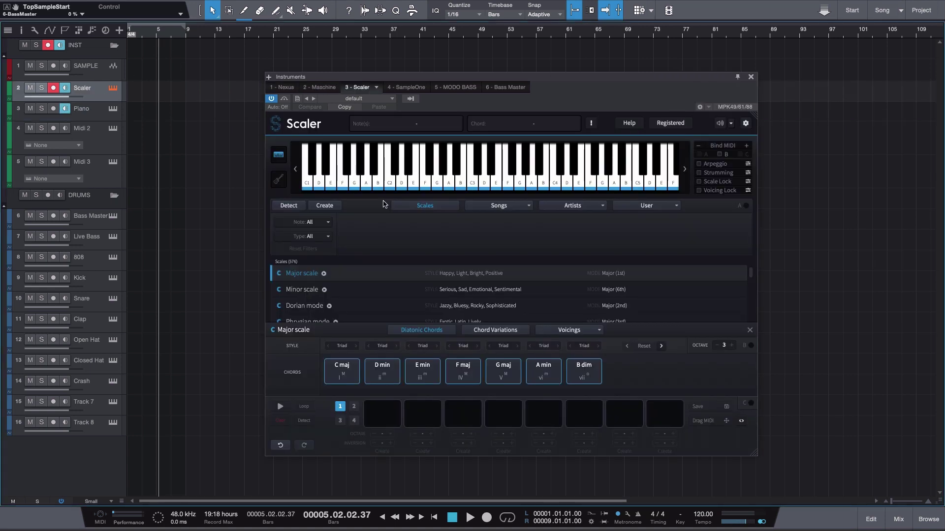
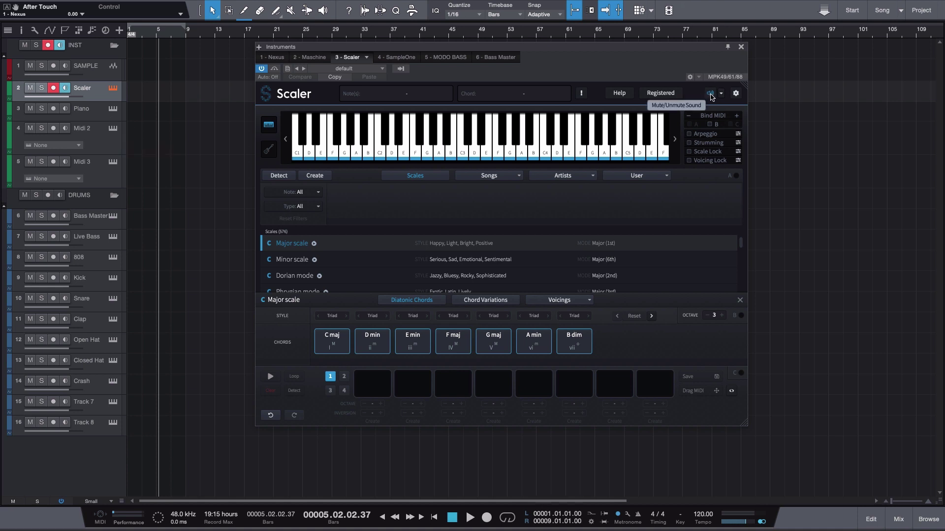
{"action": "left_click", "coordinate": [711, 94]}
{"action": "left_click", "coordinate": [711, 94]}
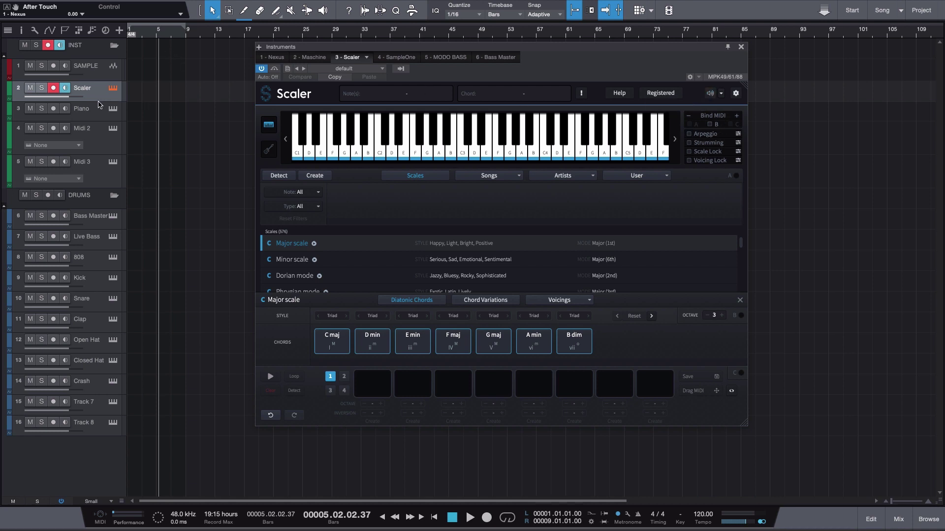
Expand the Piano track, clear its instrument input to None, and set the input back to Scaler.
{"action": "left_click", "coordinate": [91, 115]}
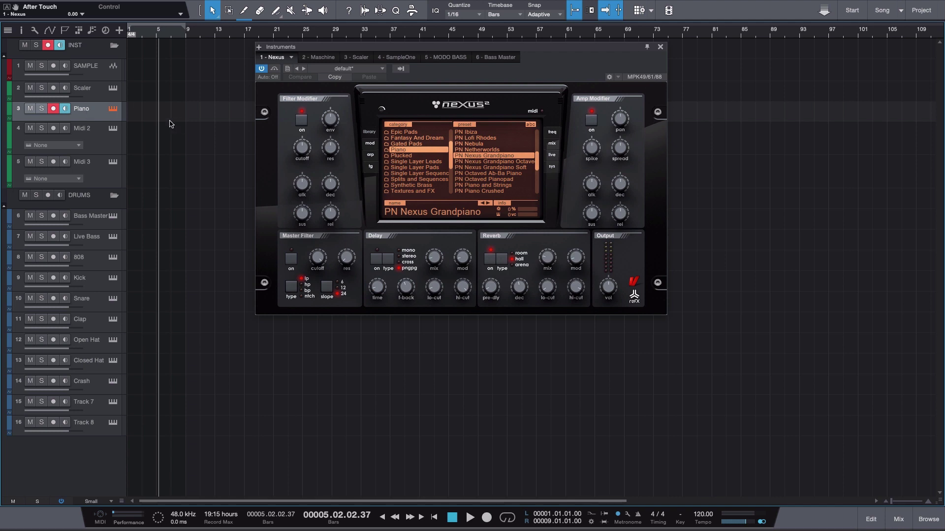
{"action": "left_click_drag", "start_coordinate": [97, 121], "coordinate": [91, 163]}
{"action": "left_click", "coordinate": [40, 138]}
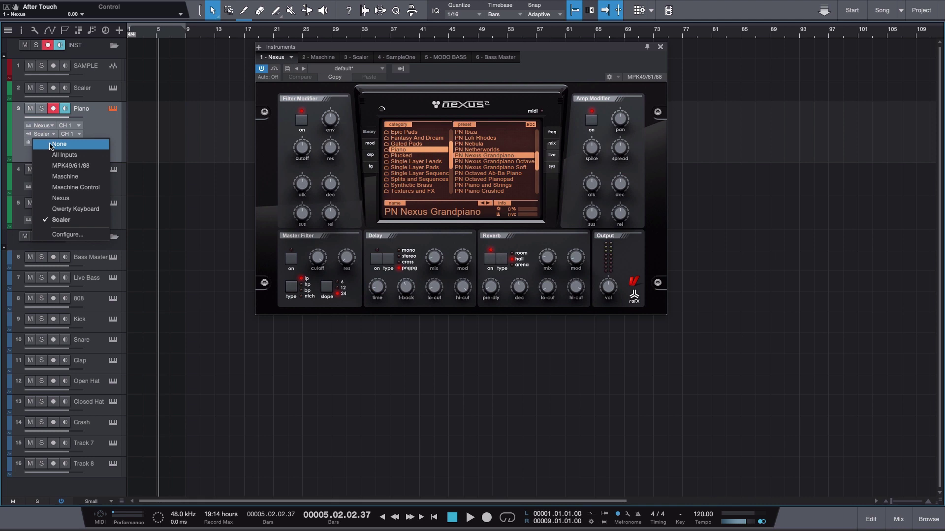
{"action": "left_click", "coordinate": [49, 145]}
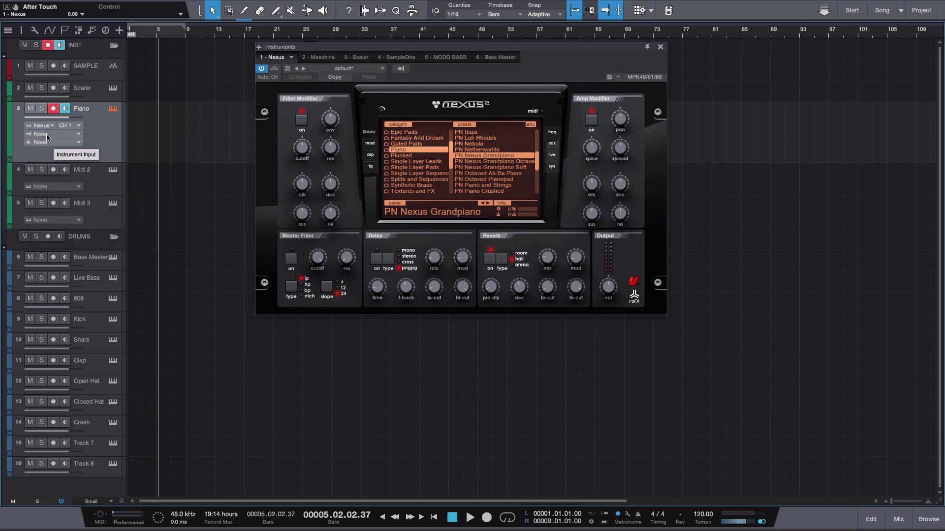
{"action": "left_click", "coordinate": [46, 136]}
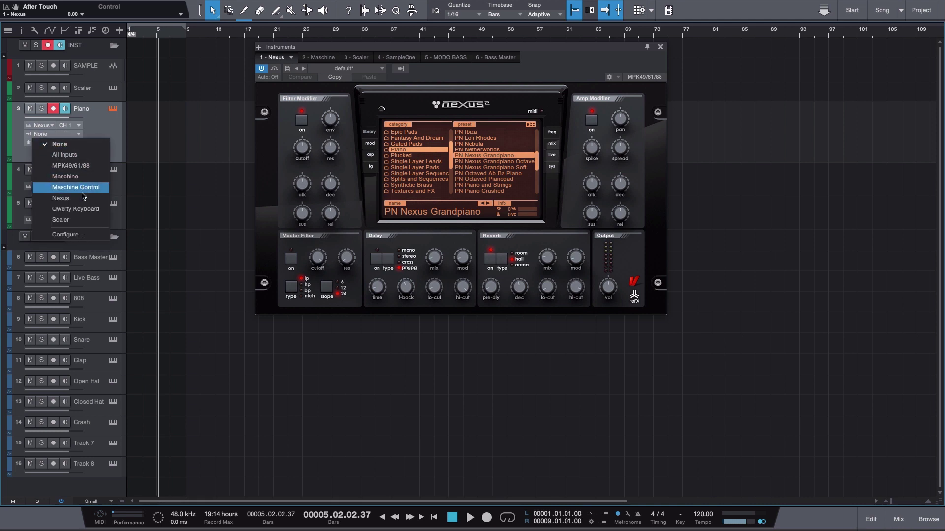
{"action": "left_click", "coordinate": [75, 220]}
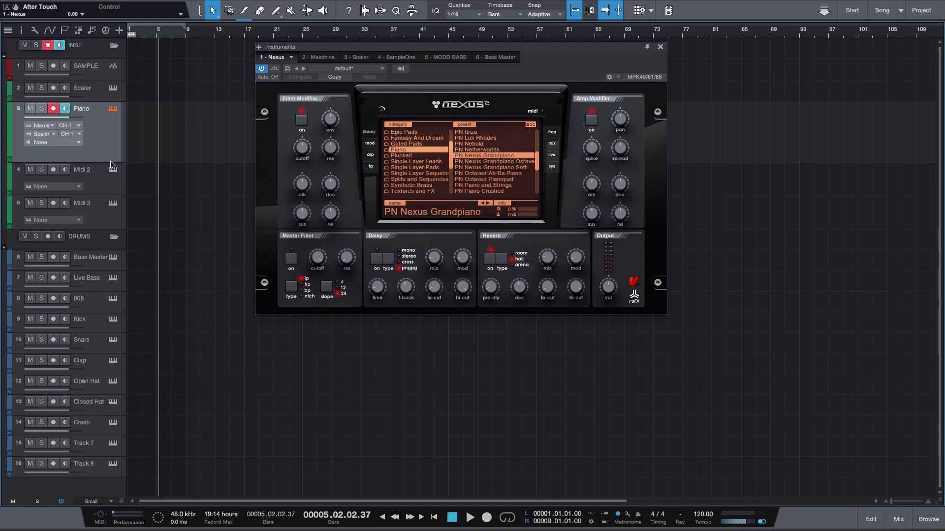
Select the Scaler track, turn on monitoring for the Piano track, and close the Scaler instrument window.
{"action": "left_click", "coordinate": [99, 91]}
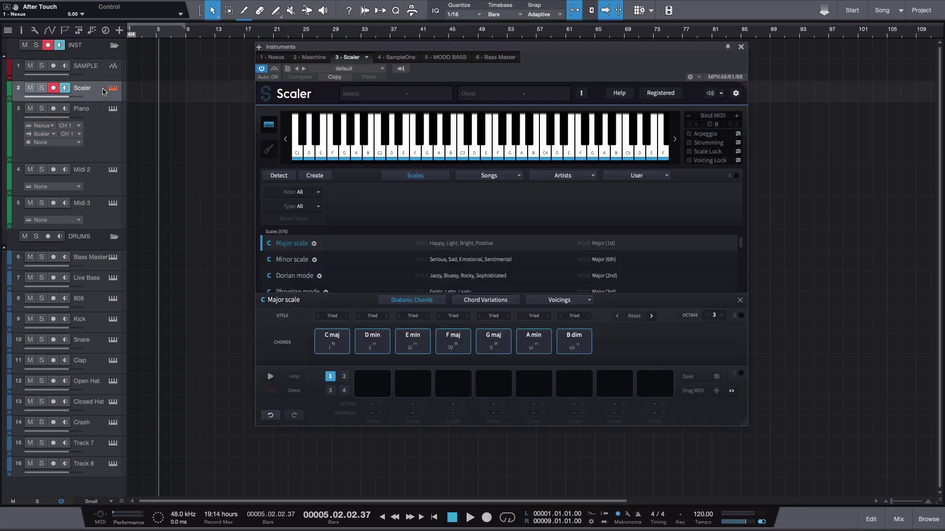
{"action": "left_click", "coordinate": [65, 109]}
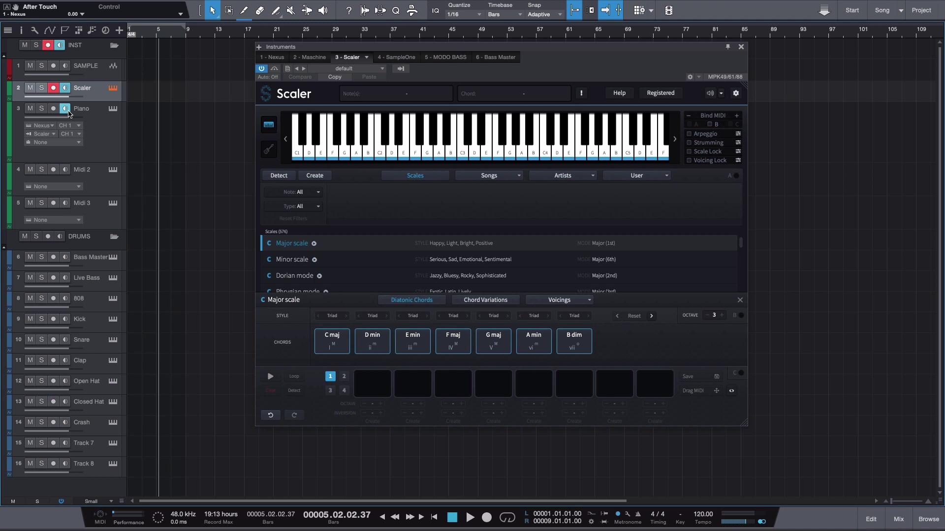
{"action": "left_click", "coordinate": [740, 46]}
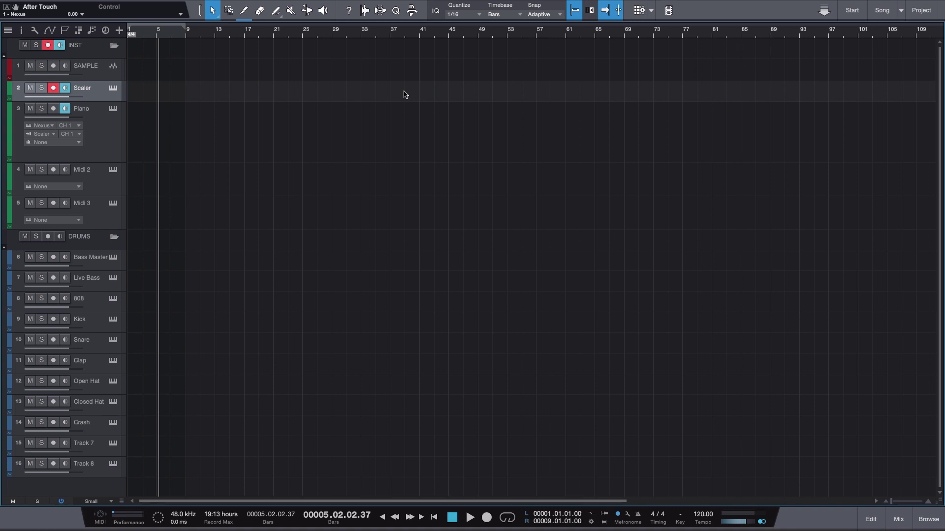
Reduce the Piano track's height and select the empty Midi 3 track.
{"action": "left_click_drag", "start_coordinate": [108, 158], "coordinate": [106, 126]}
{"action": "left_click", "coordinate": [102, 153]}
{"action": "left_click", "coordinate": [97, 186]}
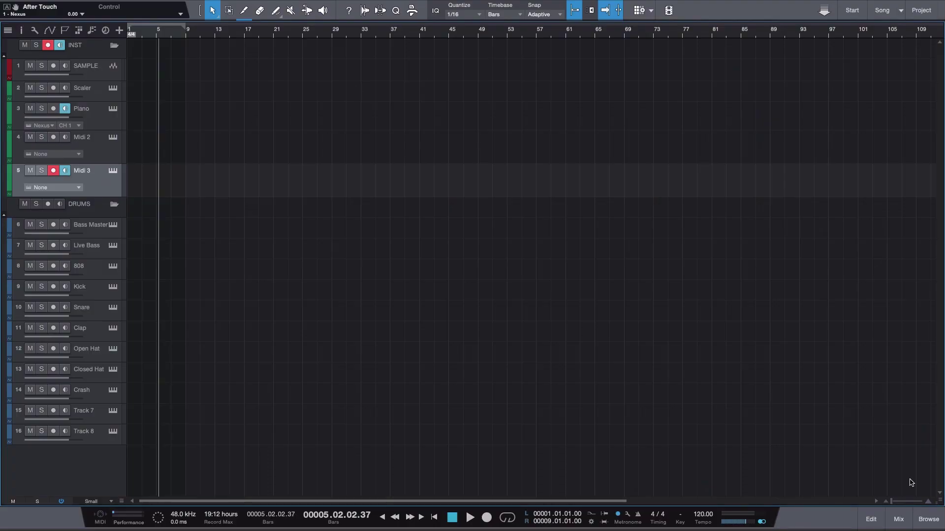
Show the instrument browser, add Hybrid as a new instrument track below Midi 3, and undo the addition.
{"action": "left_click", "coordinate": [934, 518]}
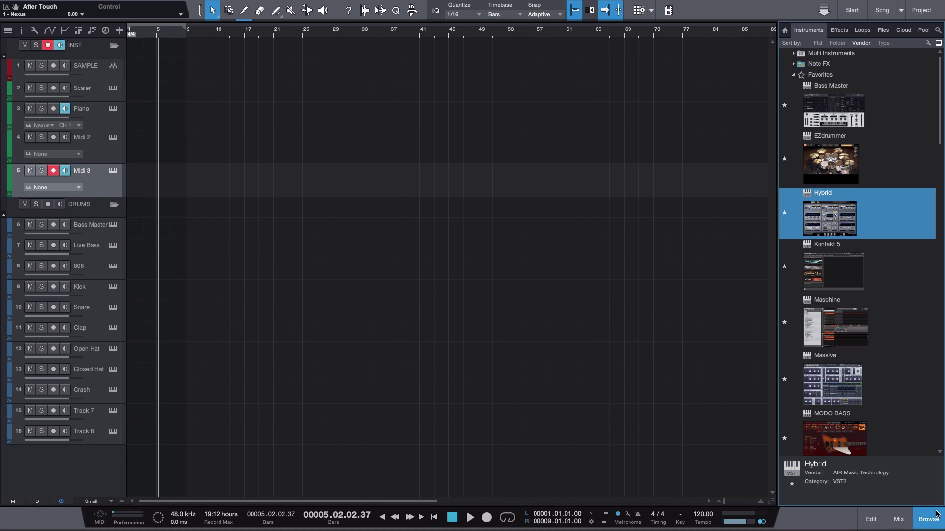
{"action": "left_click_drag", "start_coordinate": [809, 240], "coordinate": [208, 218]}
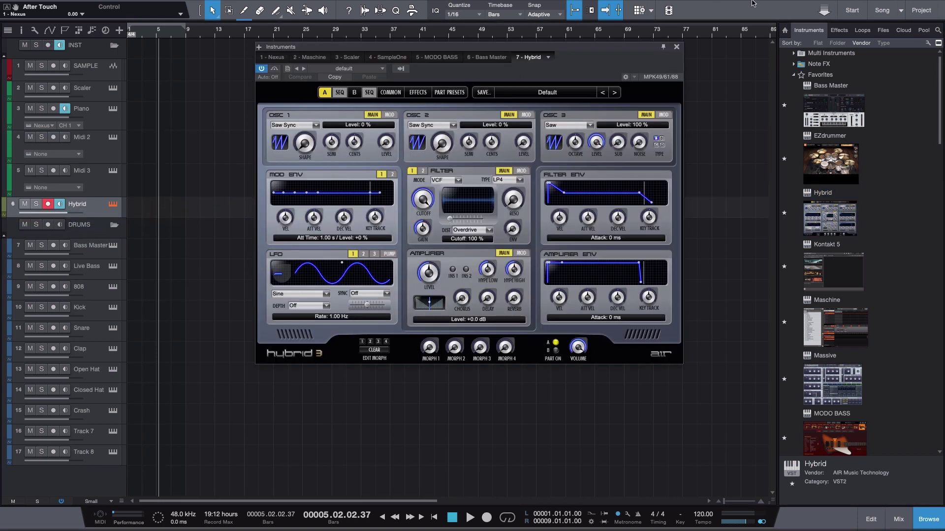
{"action": "left_click", "coordinate": [677, 46]}
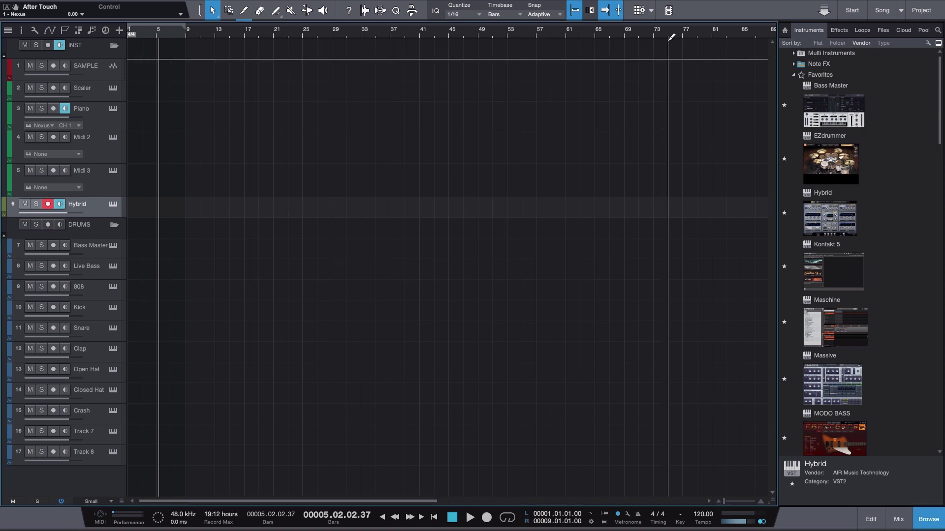
{"action": "key", "text": "ctrl+z"}
Load Hybrid from the browser onto the Midi 2 track, close its window, and undo the assignment.
{"action": "left_click", "coordinate": [99, 157]}
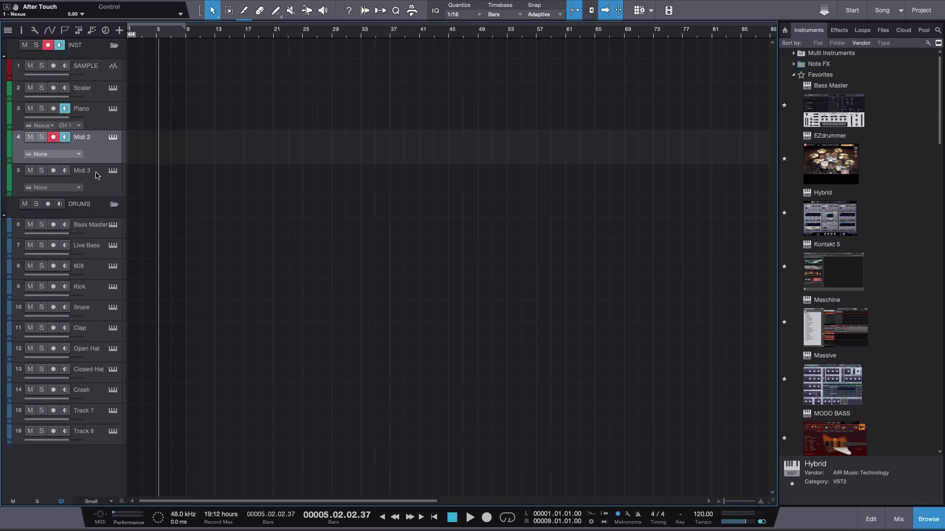
{"action": "left_click", "coordinate": [98, 174]}
{"action": "left_click_drag", "start_coordinate": [830, 219], "coordinate": [89, 174]}
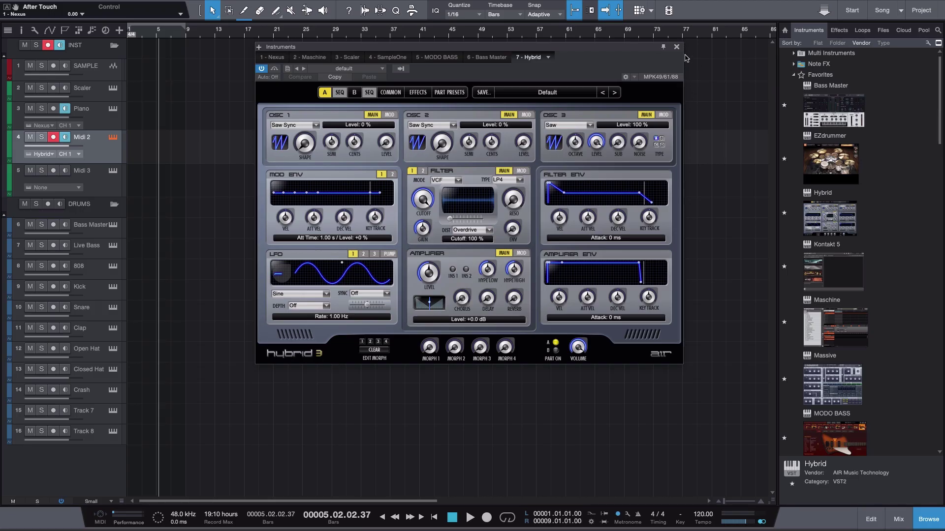
{"action": "left_click", "coordinate": [677, 47]}
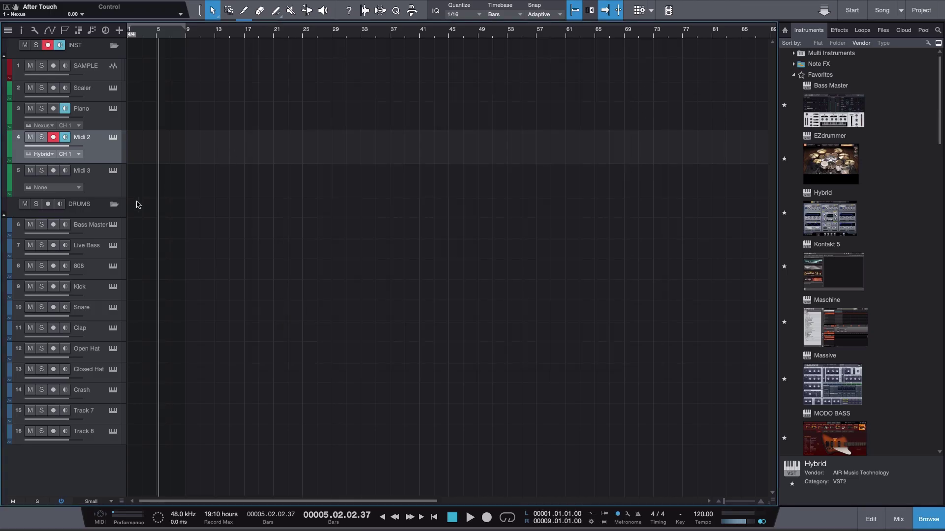
{"action": "key", "text": "ctrl+z"}
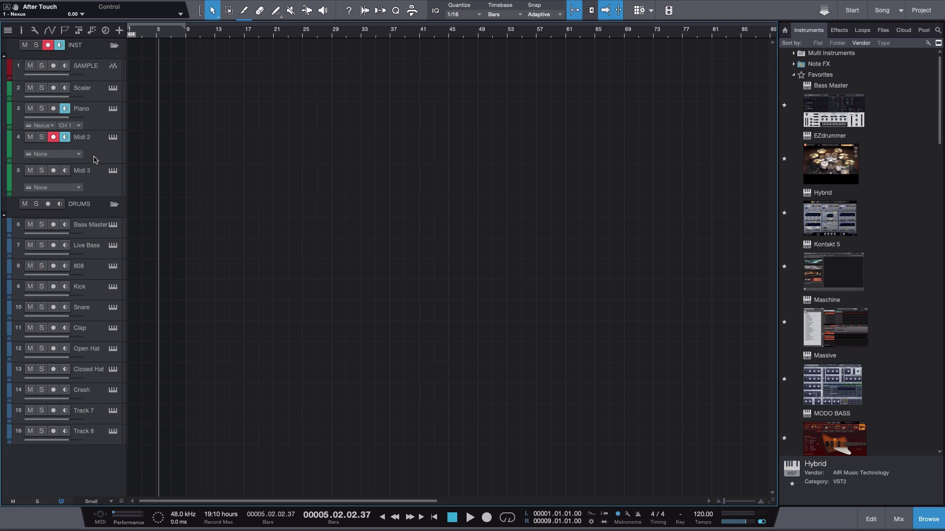
Select the Midi 3 track, and collapse and re-expand the INST folder.
{"action": "left_click", "coordinate": [93, 178]}
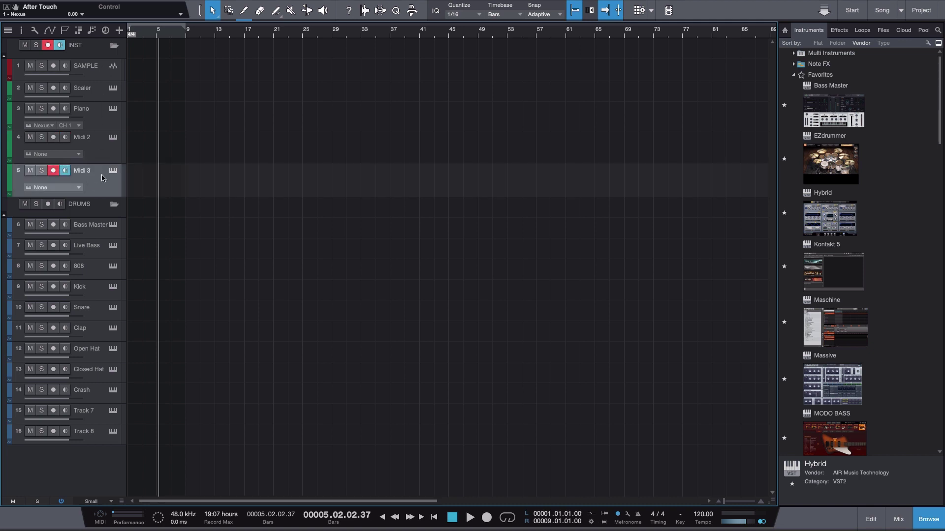
{"action": "left_click", "coordinate": [114, 47]}
{"action": "left_click", "coordinate": [114, 46]}
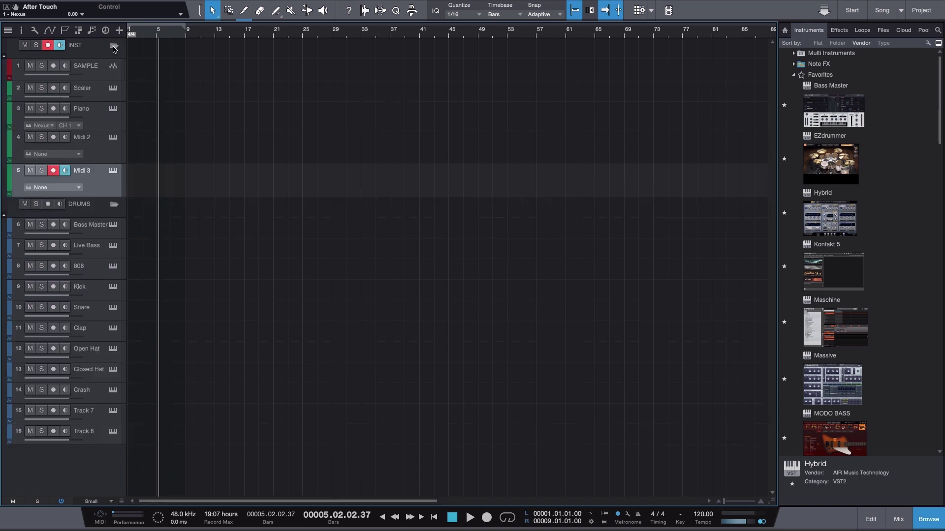
Select the tracks from SAMPLE through Midi 3 and view the Pack Folder command without applying it.
{"action": "left_click", "coordinate": [88, 68]}
{"action": "left_click", "coordinate": [94, 171], "text": "shift"}
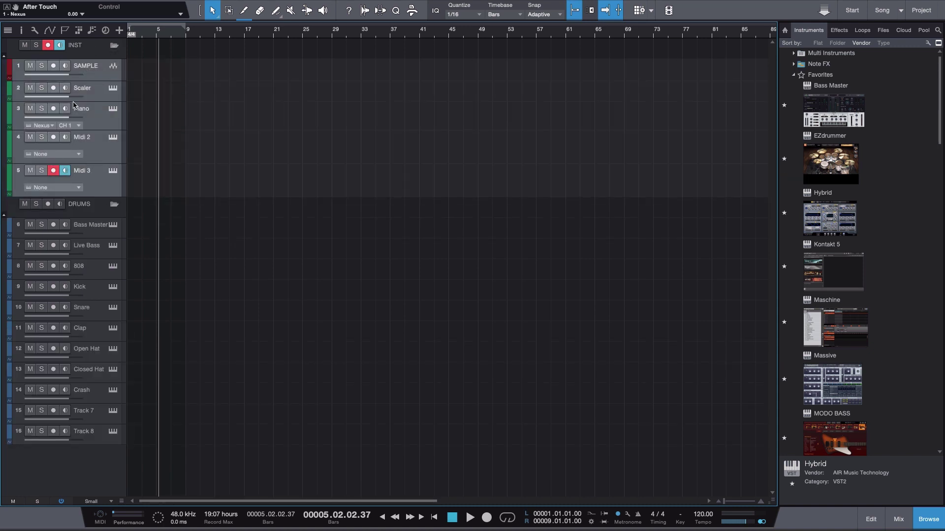
{"action": "right_click", "coordinate": [97, 92]}
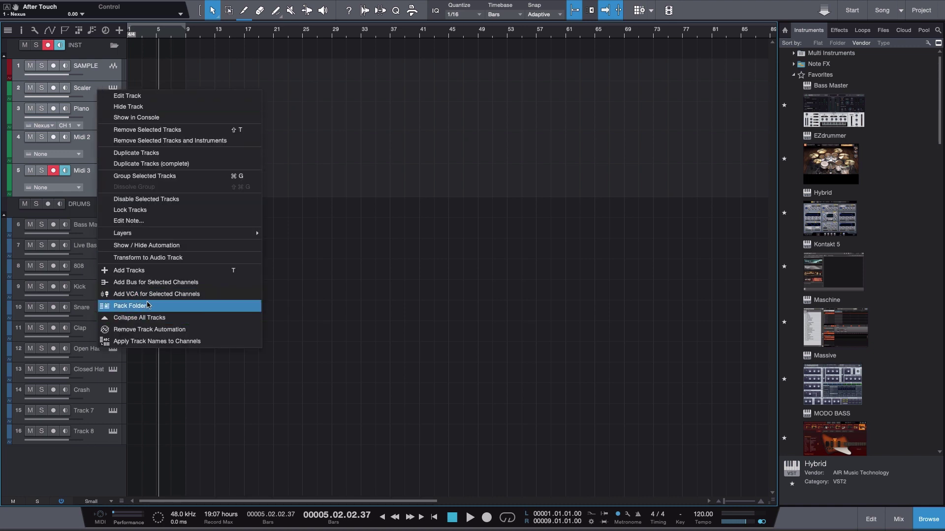
{"action": "left_click", "coordinate": [363, 69]}
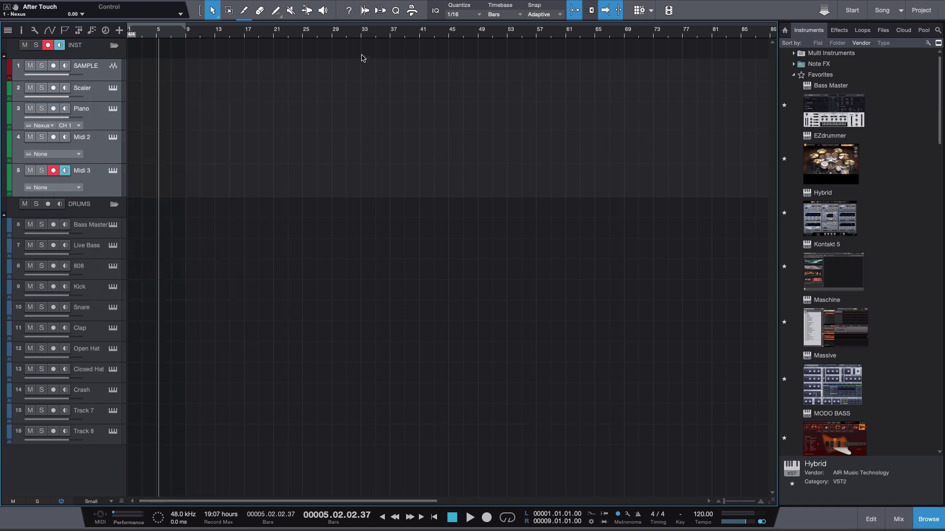
Collapse and reopen the INST folder with SAMPLE selected, select the Midi 3 track, and hide the browser.
{"action": "left_click", "coordinate": [87, 66]}
{"action": "left_click", "coordinate": [114, 46]}
{"action": "left_click", "coordinate": [114, 47]}
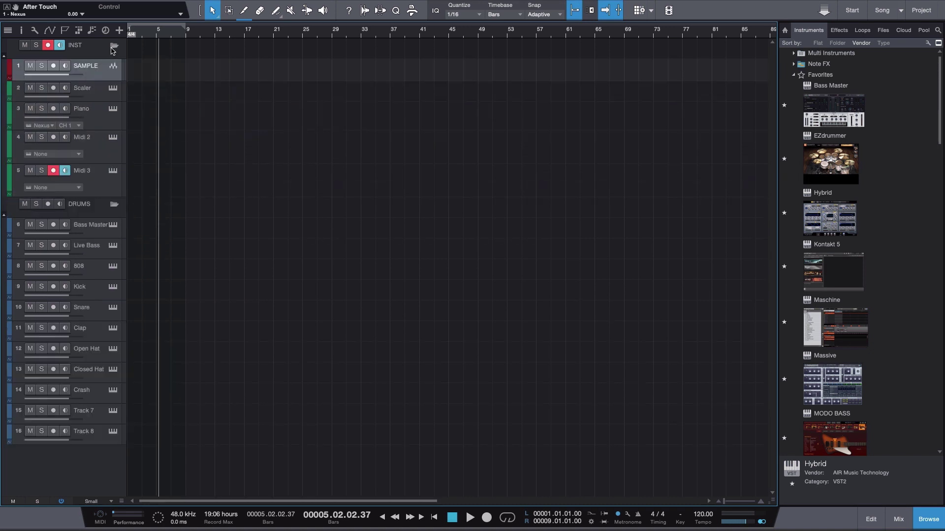
{"action": "left_click", "coordinate": [98, 183]}
{"action": "key", "text": "F5"}
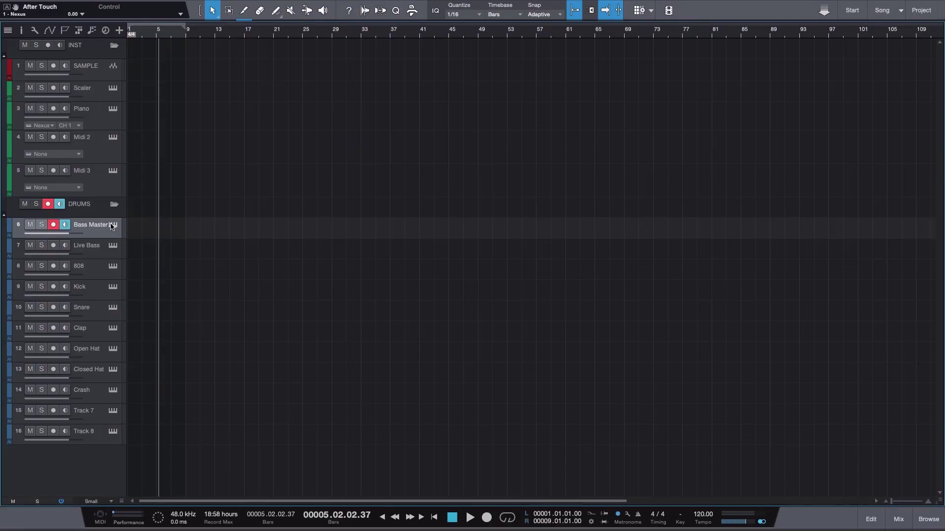
View the Bass Master instrument, and switch to the Live Bass track's MODO BASS instrument.
{"action": "left_click", "coordinate": [112, 225]}
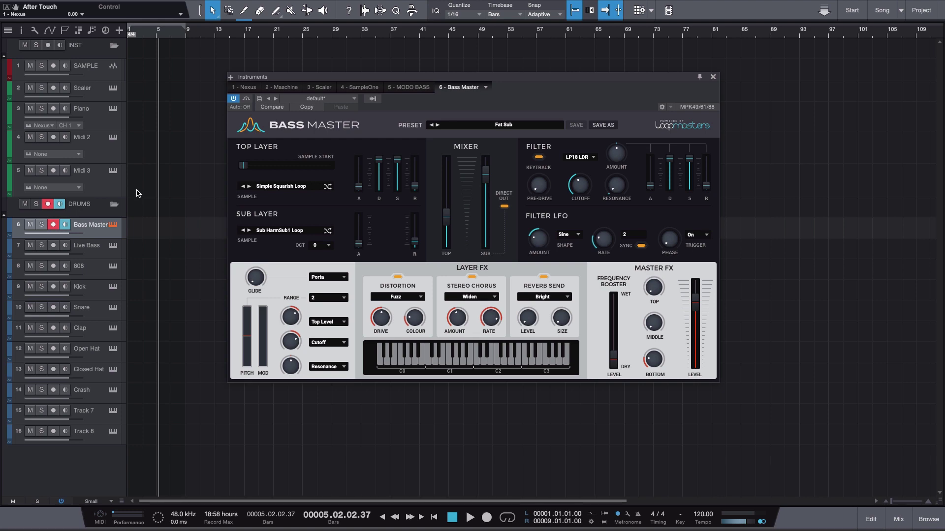
{"action": "key", "text": "Down"}
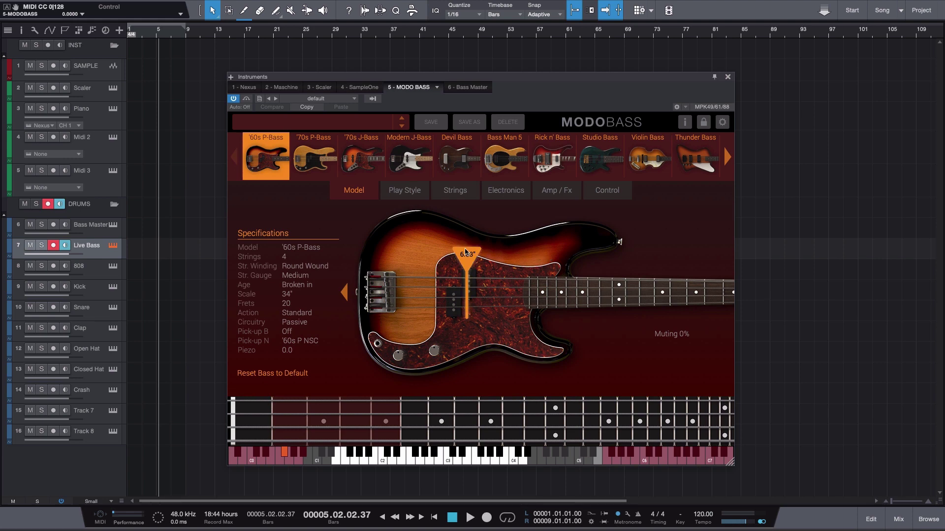
Move the MODO BASS plucking position to 1.80", and try the Pick and Slap play styles.
{"action": "mouse_move", "coordinate": [467, 258]}
{"action": "left_mouse_down"}
{"action": "mouse_move", "coordinate": [460, 263]}
{"action": "mouse_move", "coordinate": [527, 269]}
{"action": "mouse_move", "coordinate": [409, 284]}
{"action": "left_mouse_up"}
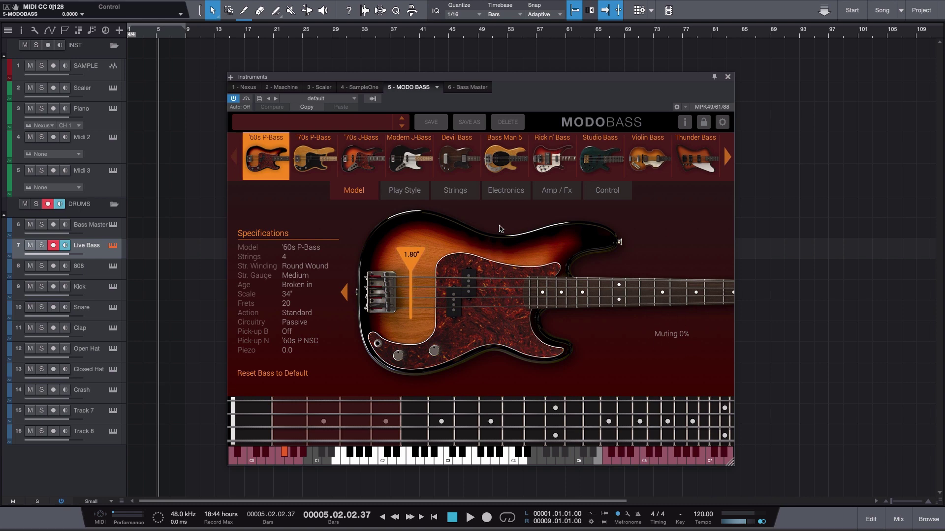
{"action": "left_click", "coordinate": [409, 191]}
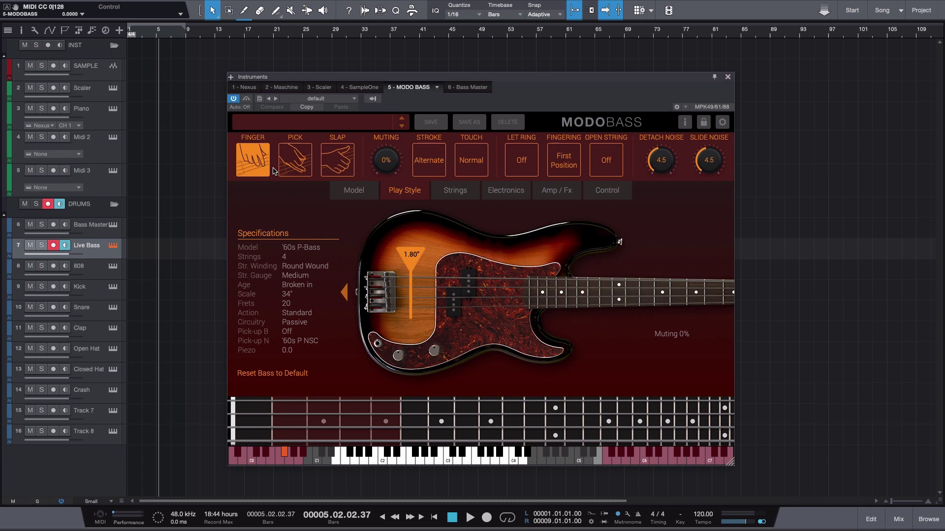
{"action": "left_click", "coordinate": [297, 160]}
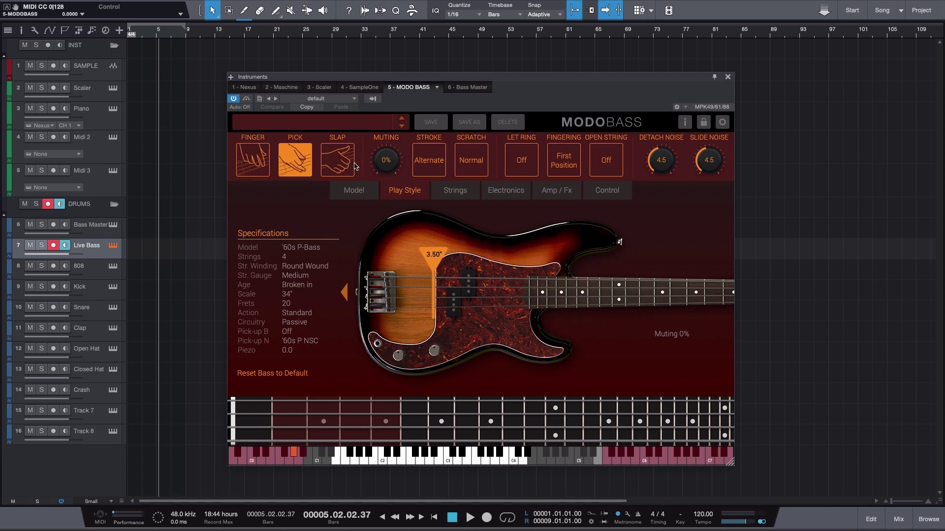
{"action": "left_click", "coordinate": [343, 162]}
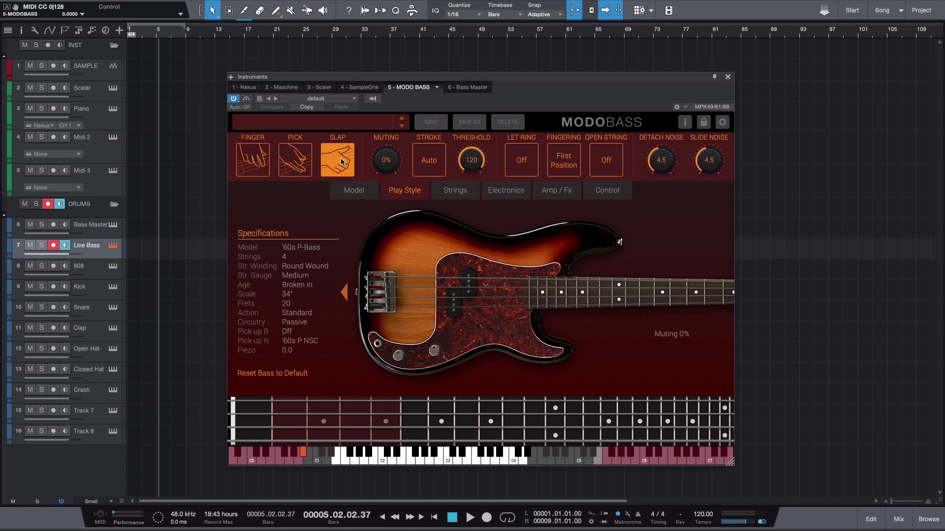
View the 808 track's SampleOne instrument and the Open Hat track's Maschine instrument, and close the instrument window.
{"action": "key", "text": "Down"}
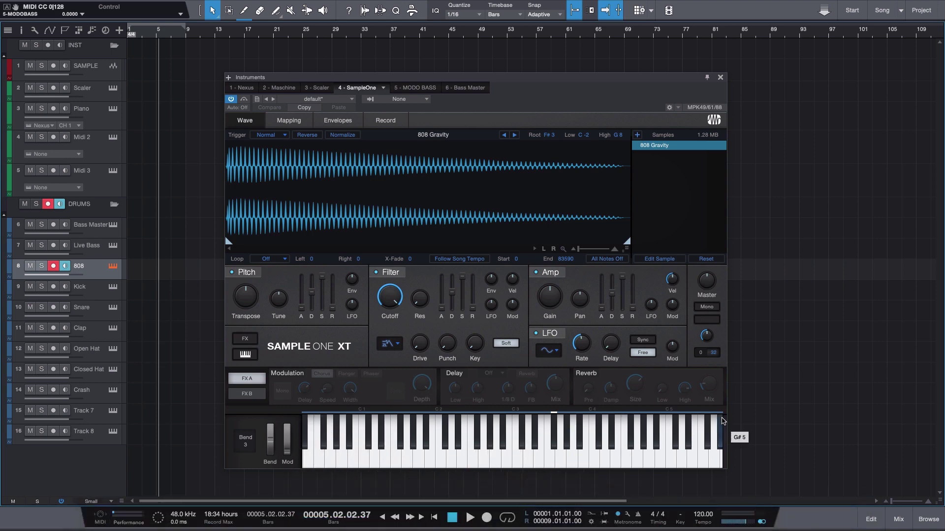
{"action": "key", "text": "Down"}
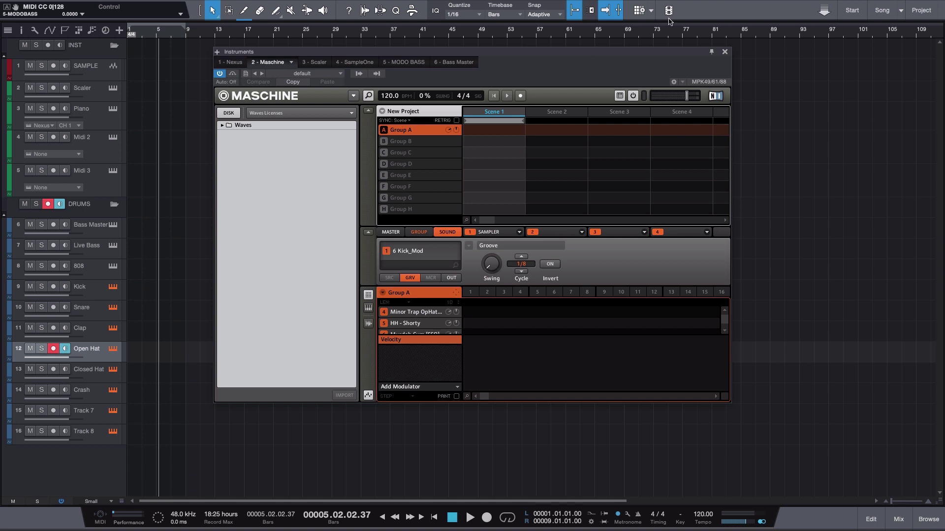
{"action": "left_click", "coordinate": [724, 52]}
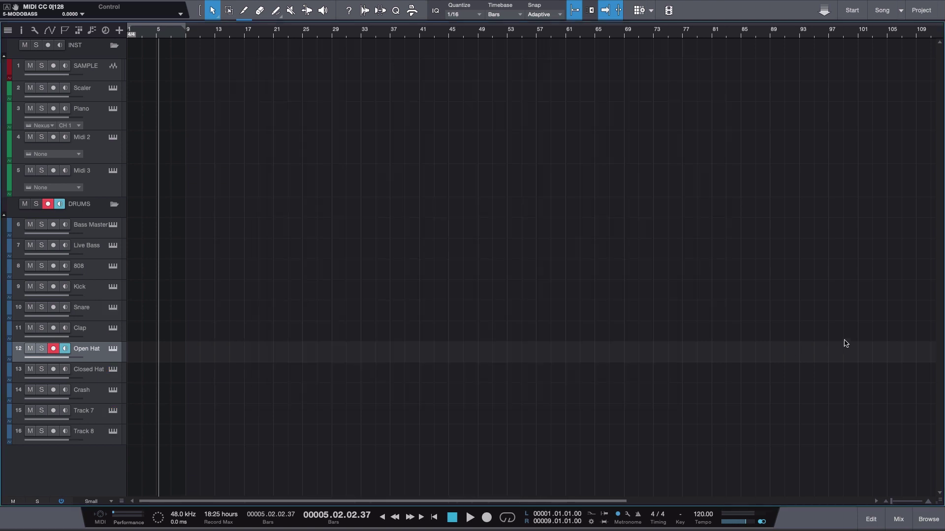
Add a PreSonus Impact instrument as a new track below Track 8.
{"action": "left_click", "coordinate": [926, 519]}
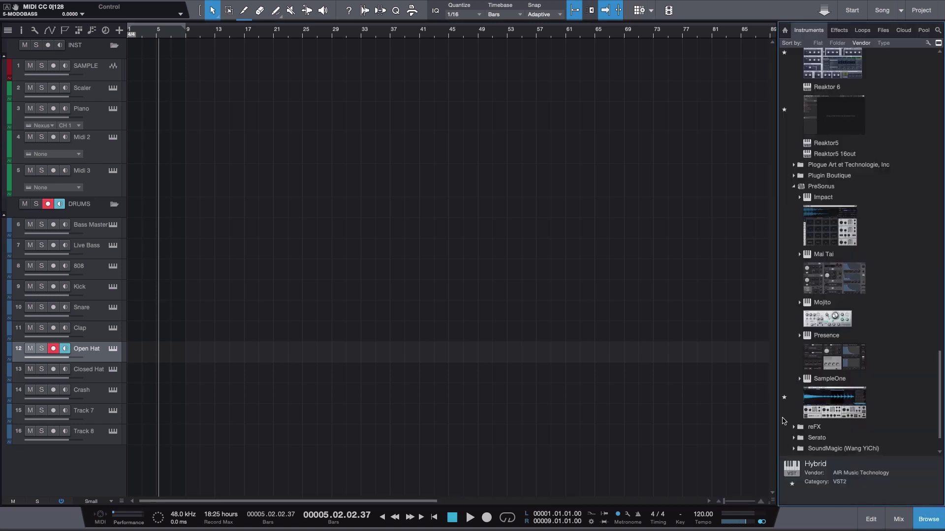
{"action": "left_click_drag", "start_coordinate": [832, 235], "coordinate": [120, 451]}
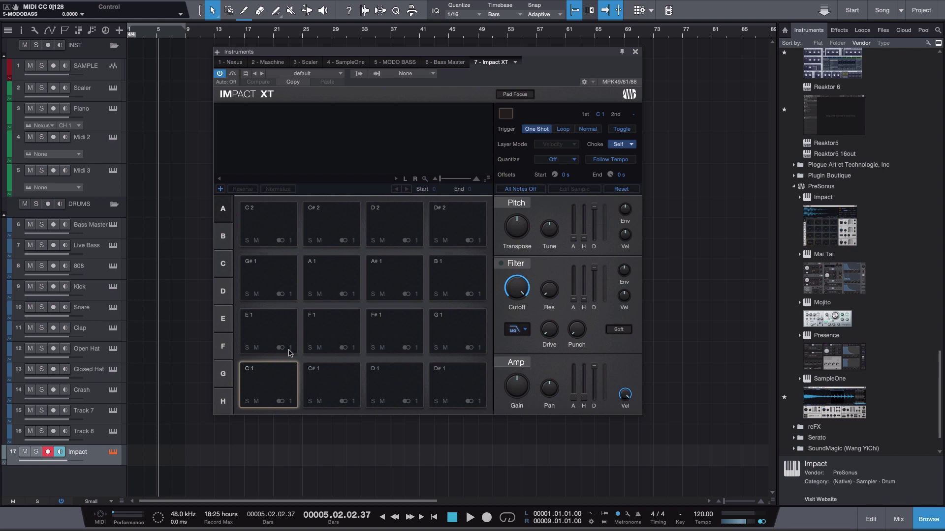
View the SampleOne instrument, and compare the Impact track's empty drum pads with the Crash track's instrument.
{"action": "left_click", "coordinate": [350, 62]}
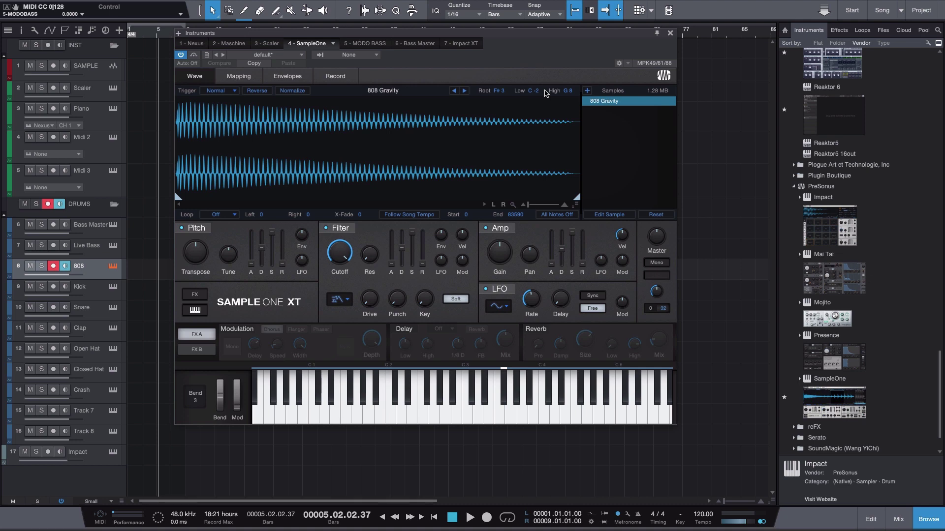
{"action": "mouse_move", "coordinate": [584, 37]}
{"action": "left_mouse_down"}
{"action": "mouse_move", "coordinate": [585, 58]}
{"action": "mouse_move", "coordinate": [578, 39]}
{"action": "left_mouse_up"}
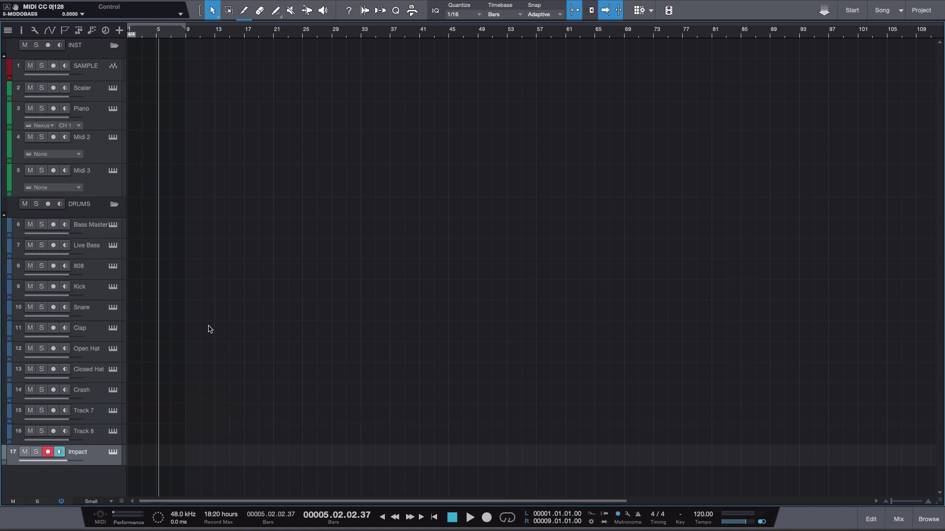
{"action": "left_click", "coordinate": [113, 451]}
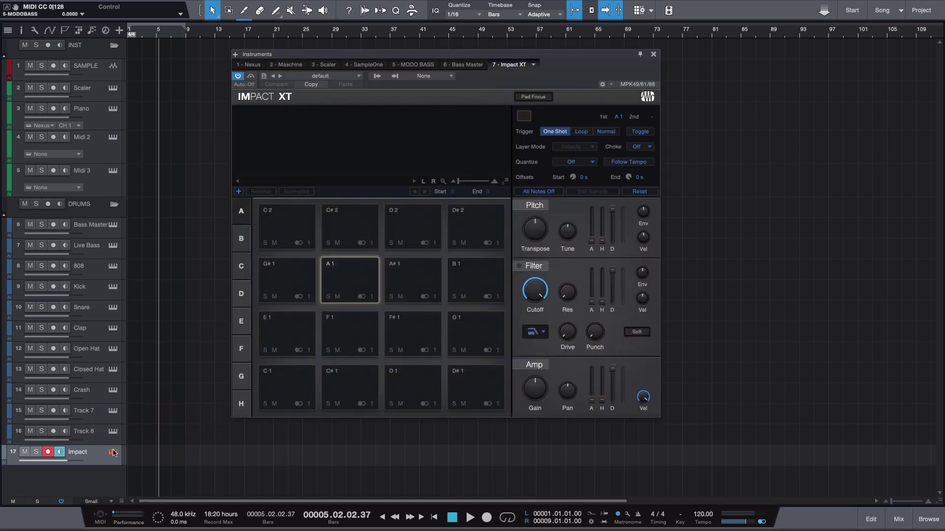
{"action": "left_click", "coordinate": [112, 391]}
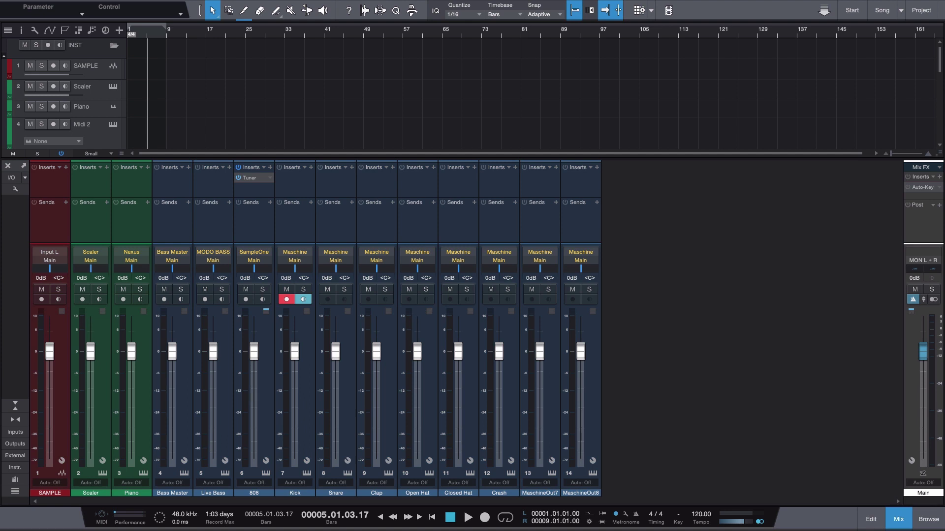
Open the Tuner insert on the 808 channel, move its window aside, and select the 808 channel.
{"action": "left_click", "coordinate": [256, 181]}
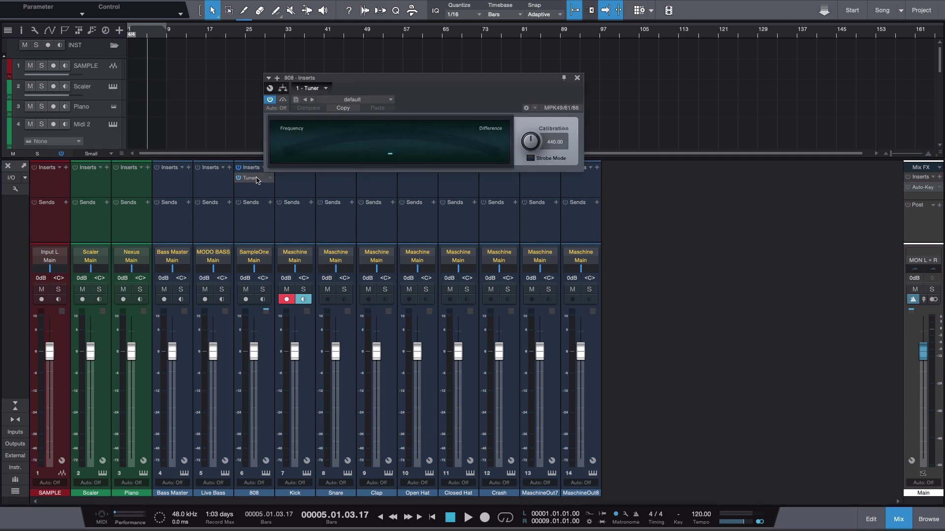
{"action": "left_click_drag", "start_coordinate": [406, 82], "coordinate": [482, 82]}
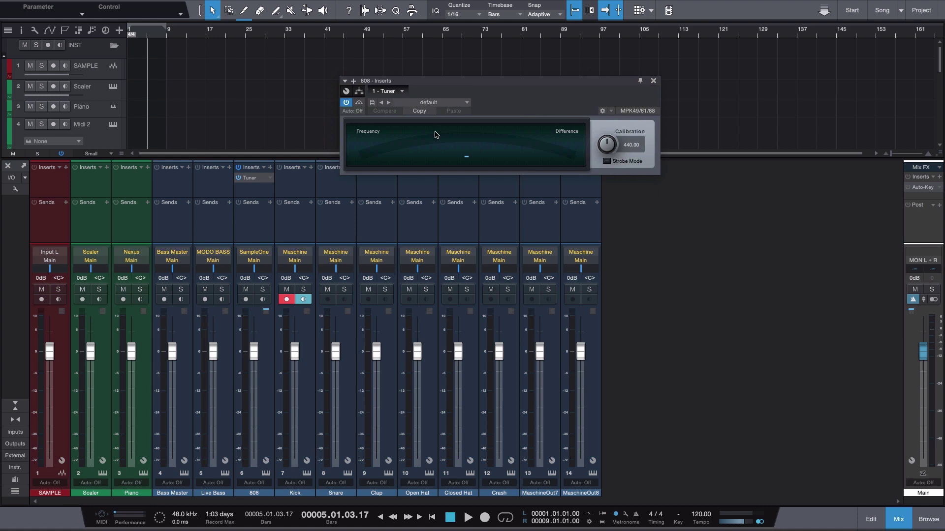
{"action": "left_click", "coordinate": [254, 229]}
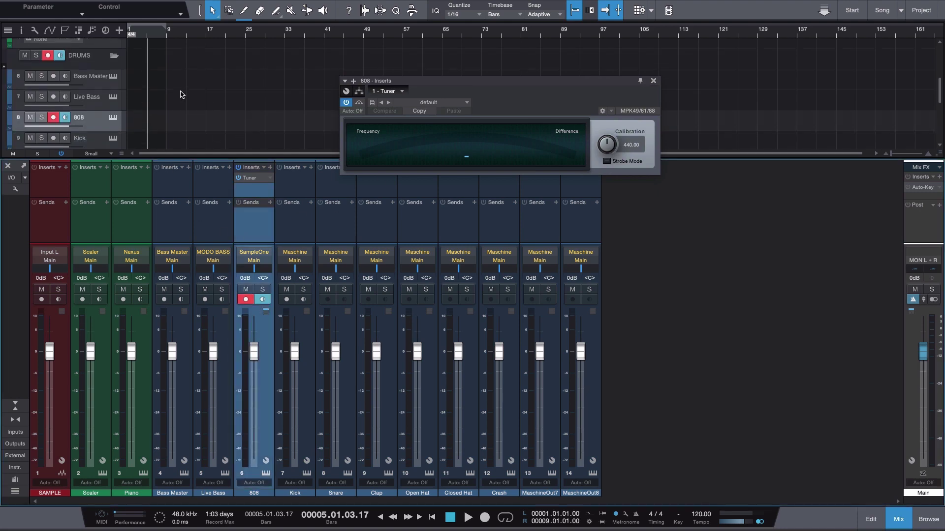
View the 808 track's SampleOne instrument, and close both it and the Tuner insert.
{"action": "left_click", "coordinate": [112, 121]}
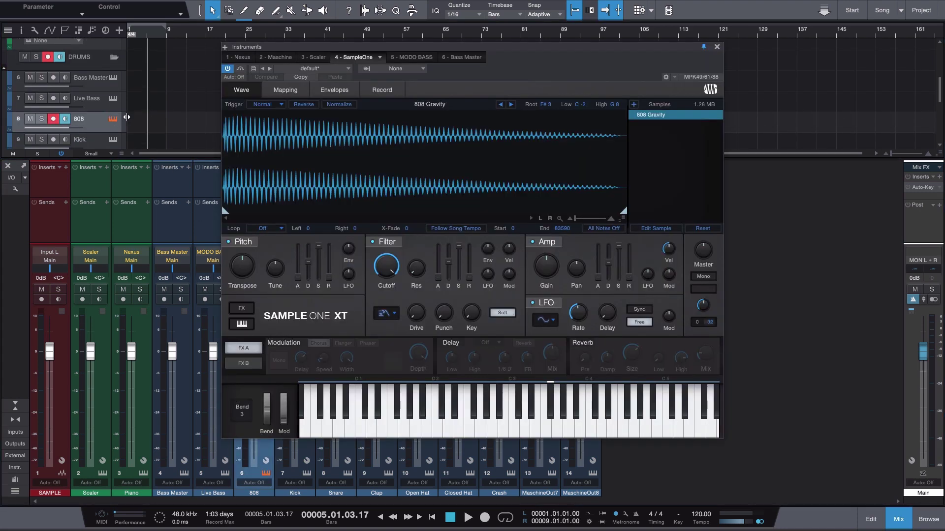
{"action": "left_click_drag", "start_coordinate": [543, 51], "coordinate": [535, 55]}
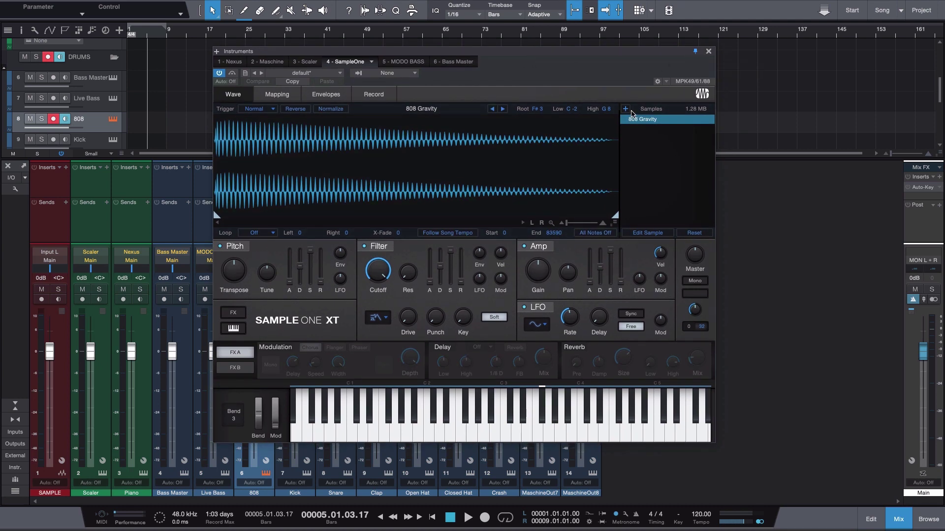
{"action": "left_click", "coordinate": [708, 51]}
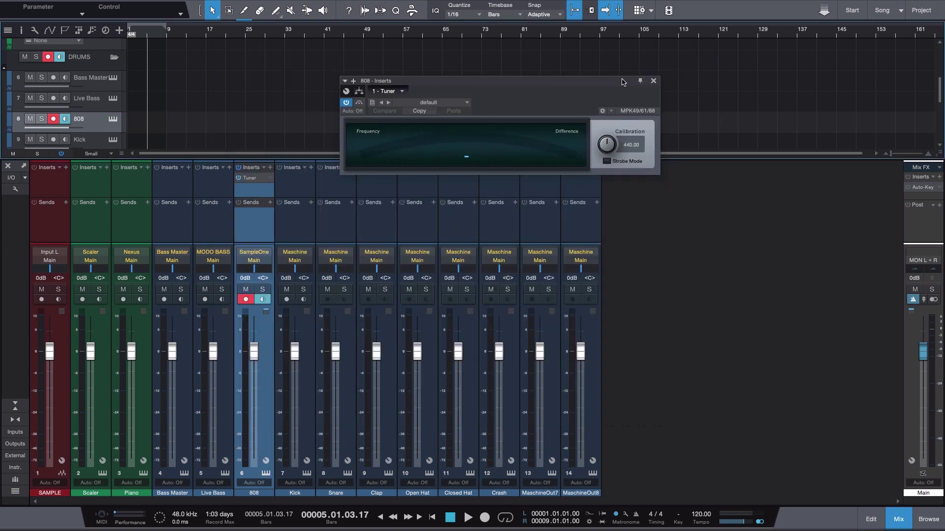
{"action": "left_click_drag", "start_coordinate": [619, 81], "coordinate": [582, 89]}
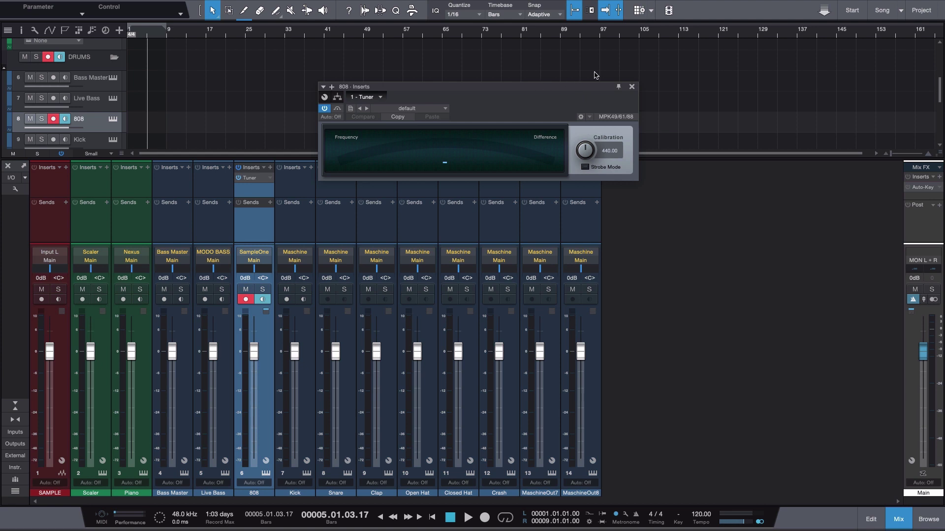
{"action": "left_click", "coordinate": [632, 87]}
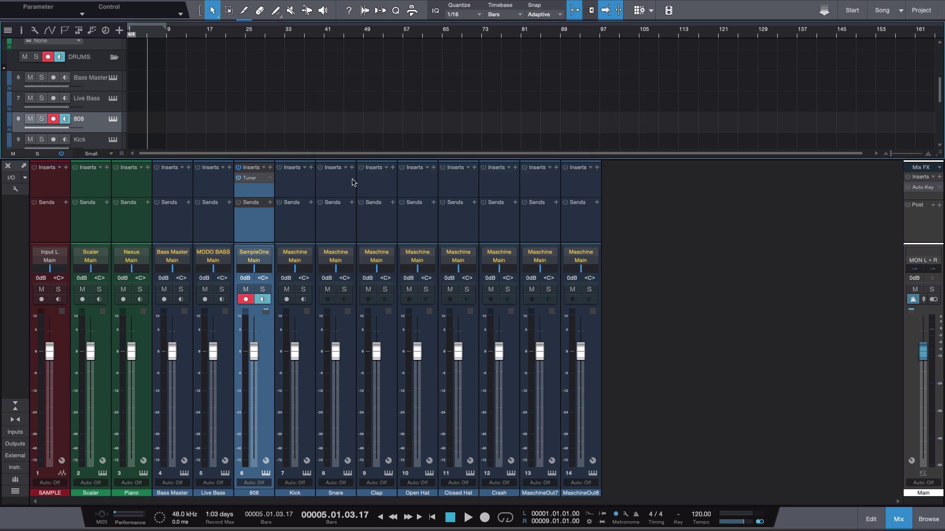
View the Auto-Key insert on the Main channel while it detects the key, and close it.
{"action": "left_click", "coordinate": [921, 188]}
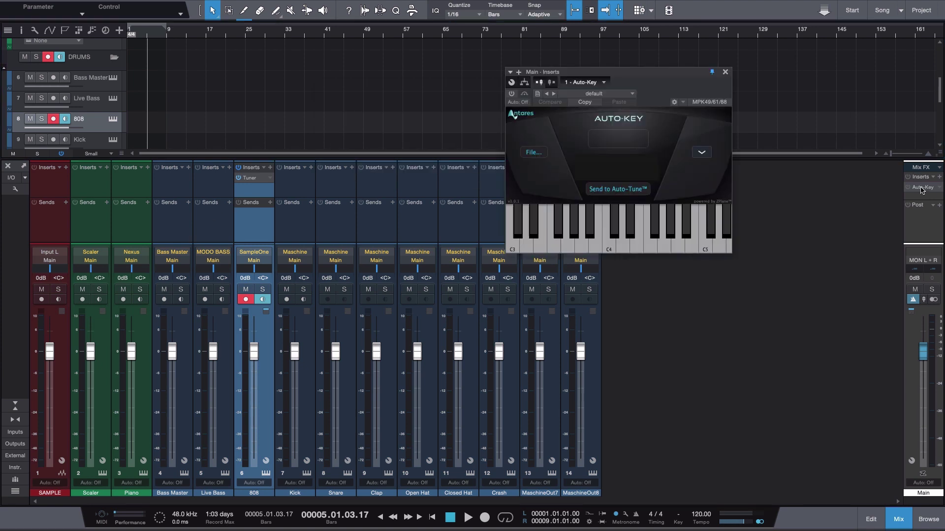
{"action": "left_click_drag", "start_coordinate": [682, 79], "coordinate": [682, 105]}
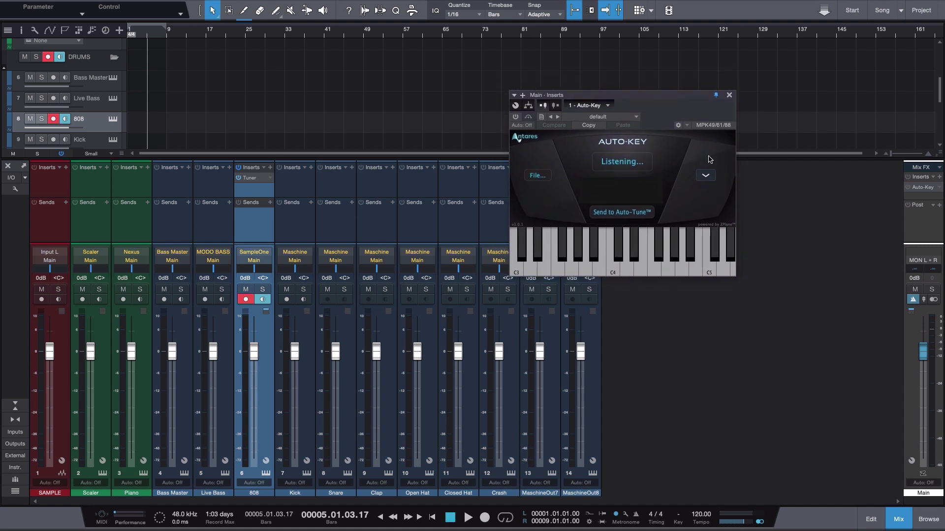
{"action": "left_click_drag", "start_coordinate": [680, 104], "coordinate": [682, 113]}
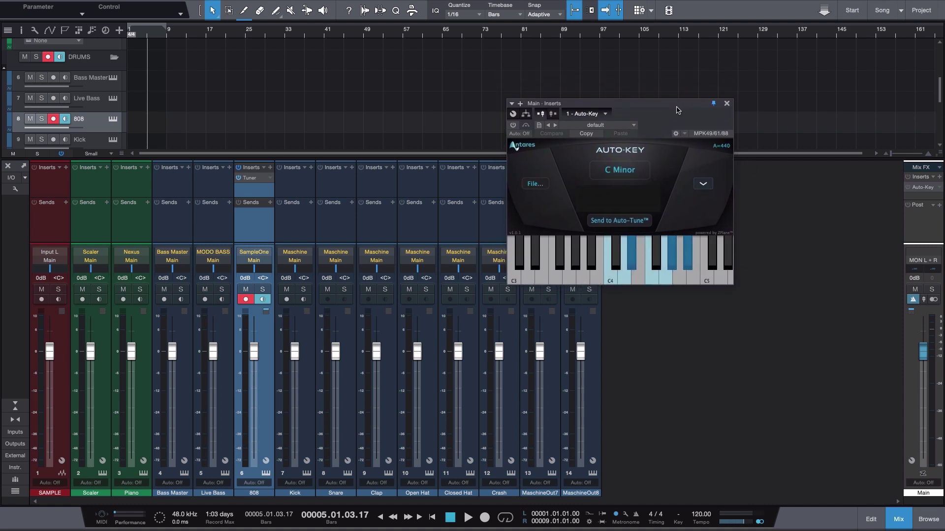
{"action": "left_click", "coordinate": [646, 177]}
{"action": "left_click", "coordinate": [730, 104]}
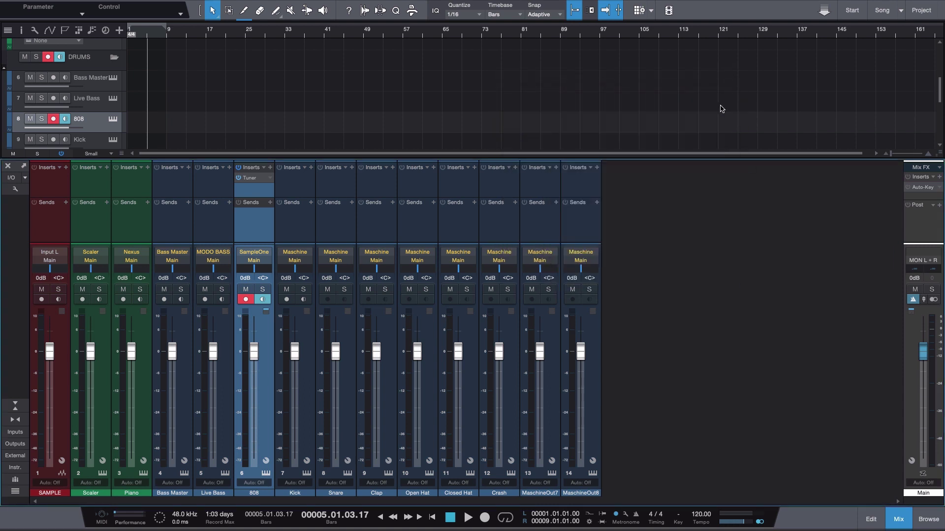
Return to the start of the track list, and reopen and close the Main channel's Auto-Key insert.
{"action": "scroll", "coordinate": [158, 117], "scroll_direction": "up", "scroll_amount": 5}
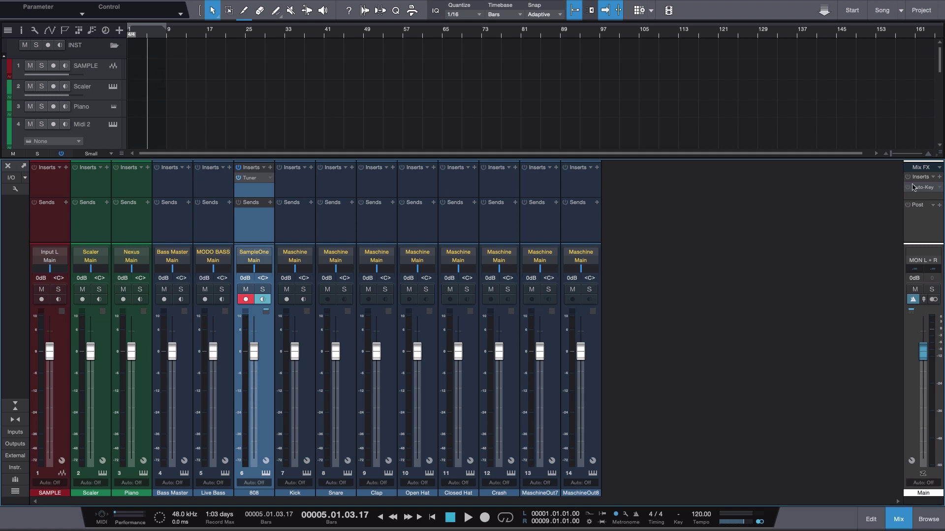
{"action": "left_click", "coordinate": [927, 187]}
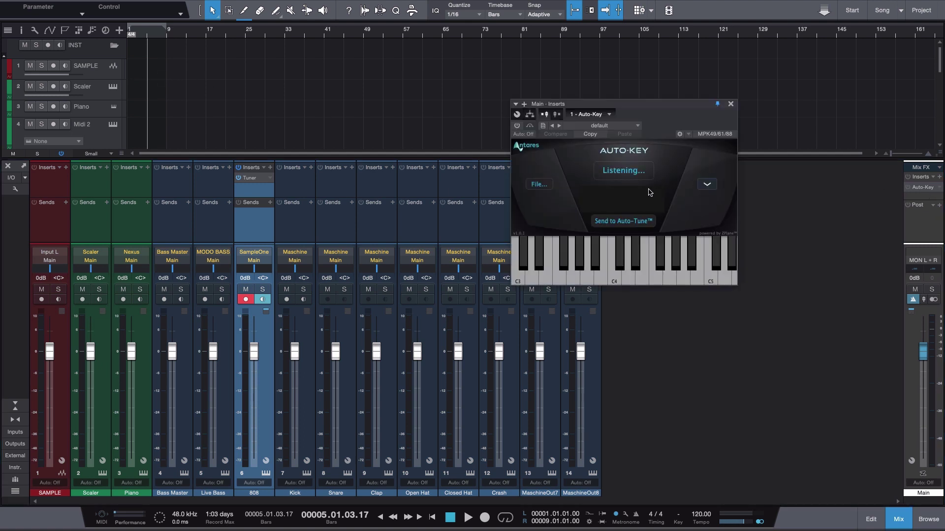
{"action": "left_click", "coordinate": [731, 105]}
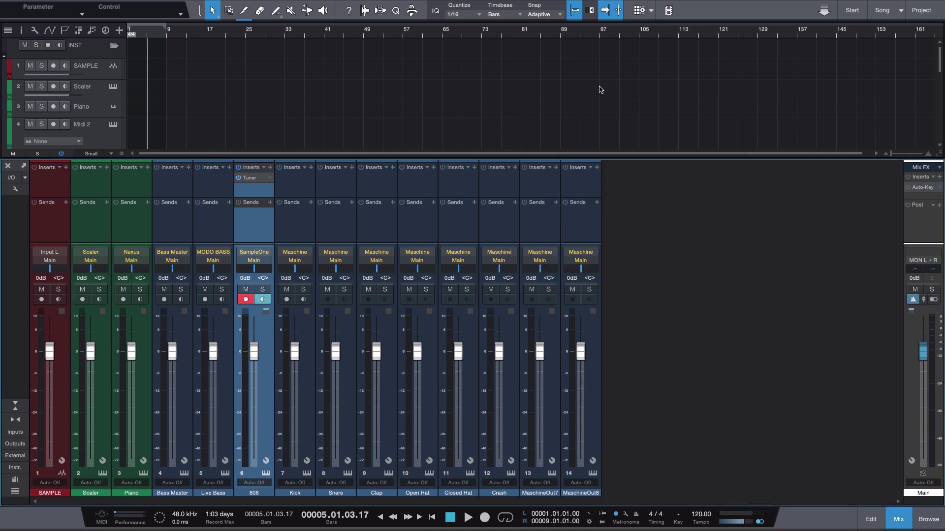